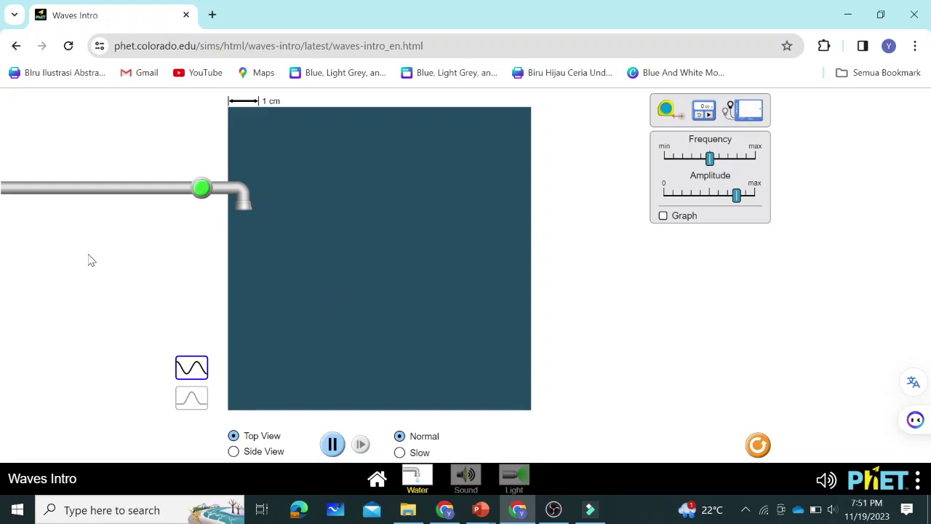
# Start the faucet's water waves, switch to the side view, and return to the top view.
pyautogui.click(202, 190)
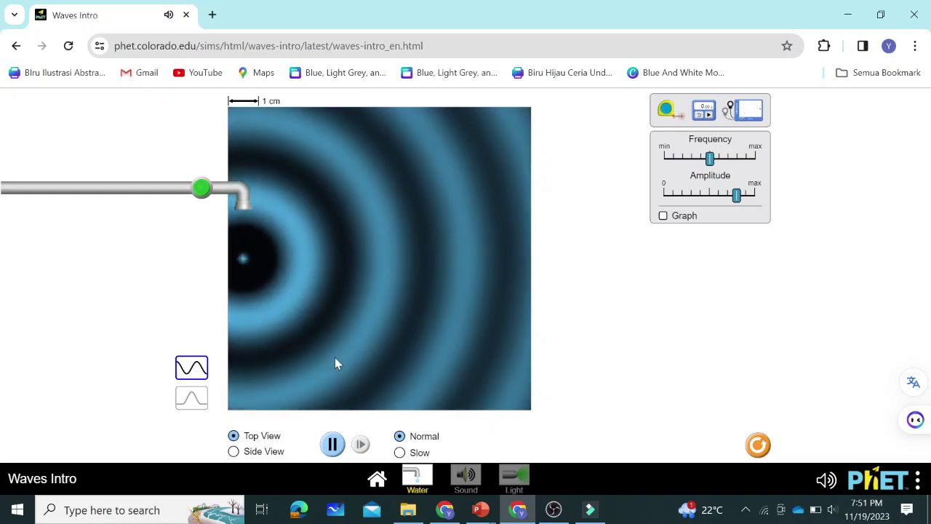
pyautogui.click(233, 453)
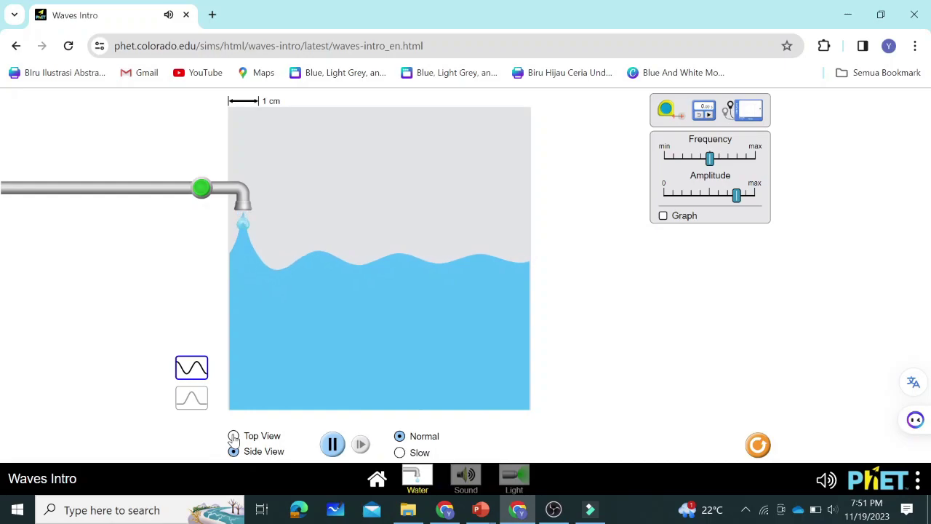
pyautogui.click(233, 436)
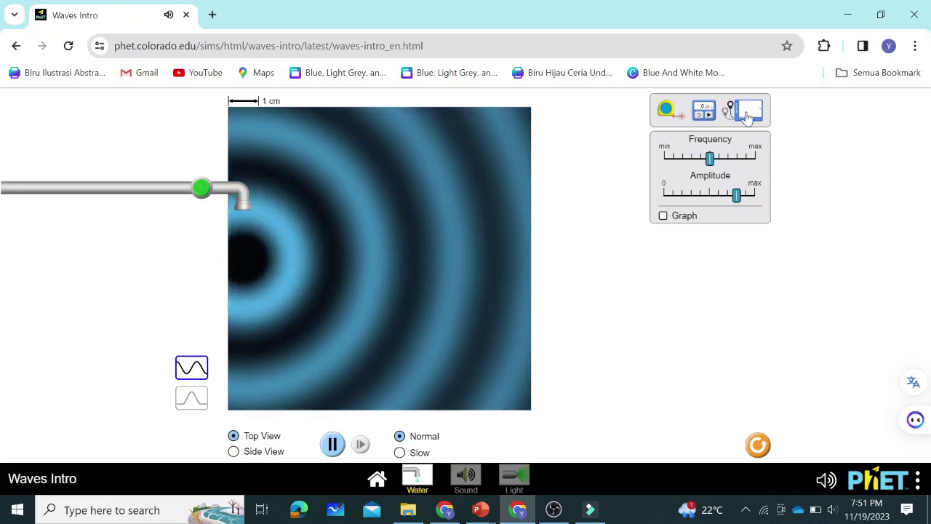
# Set the amplitude to the middle of its range and place the water level meter beside the tank with its black probe in the waves.
pyautogui.moveTo(737, 201); pyautogui.dragTo(710, 199)
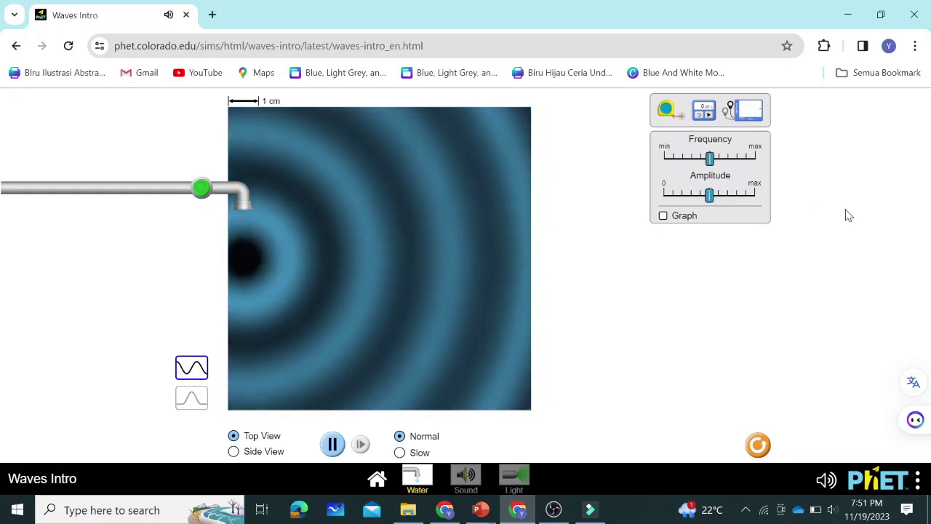
pyautogui.moveTo(750, 117); pyautogui.dragTo(672, 312)
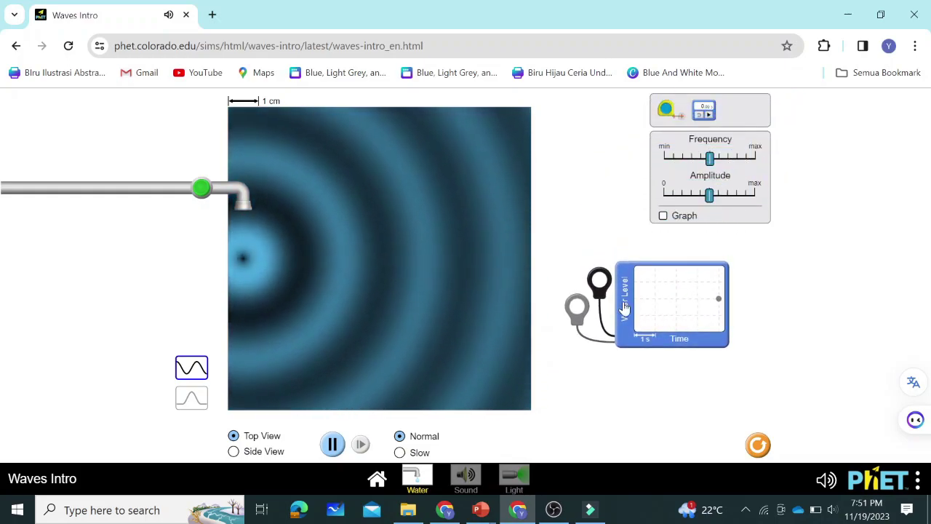
pyautogui.moveTo(600, 283); pyautogui.dragTo(440, 305)
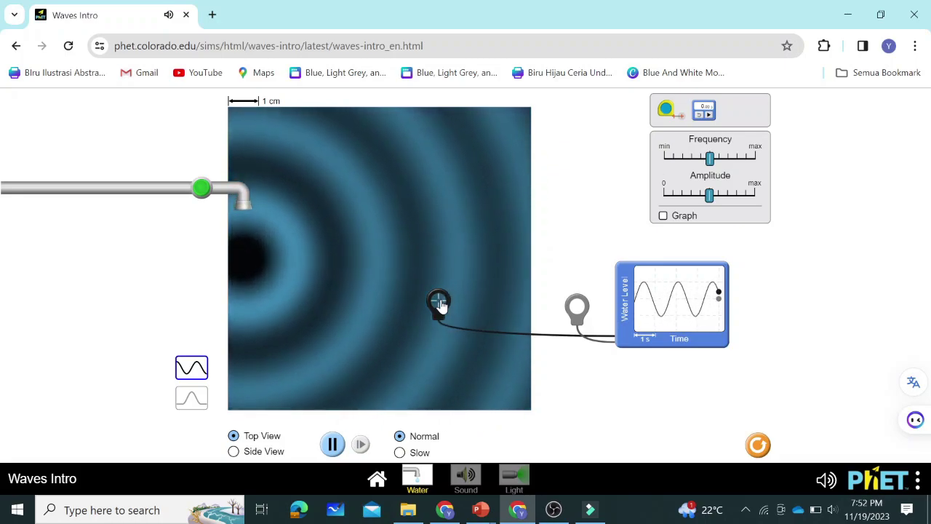
# Pause the simulation and advance it by two single frames.
pyautogui.click(333, 447)
pyautogui.click(362, 445)
pyautogui.click(362, 446)
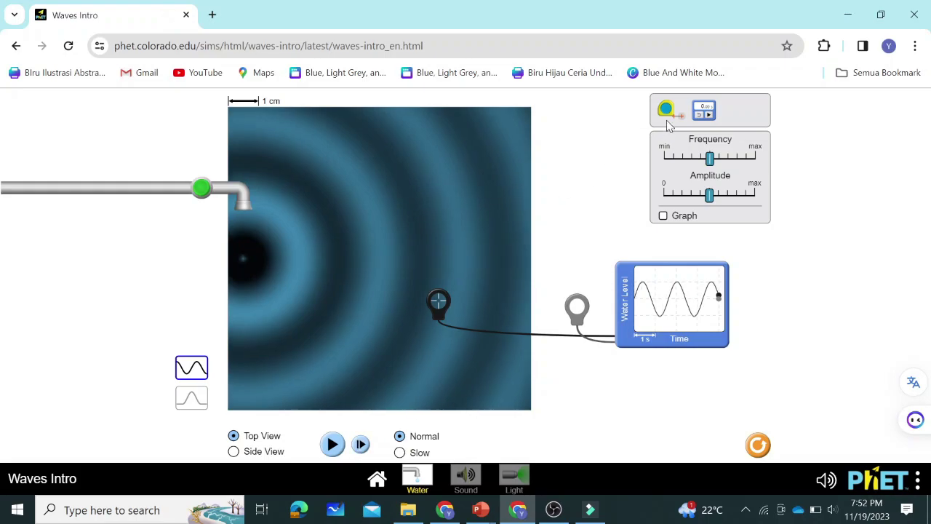
# Place the measuring tape on the water level graph and align it along one wavelength at the midline.
pyautogui.moveTo(667, 110); pyautogui.dragTo(672, 305)
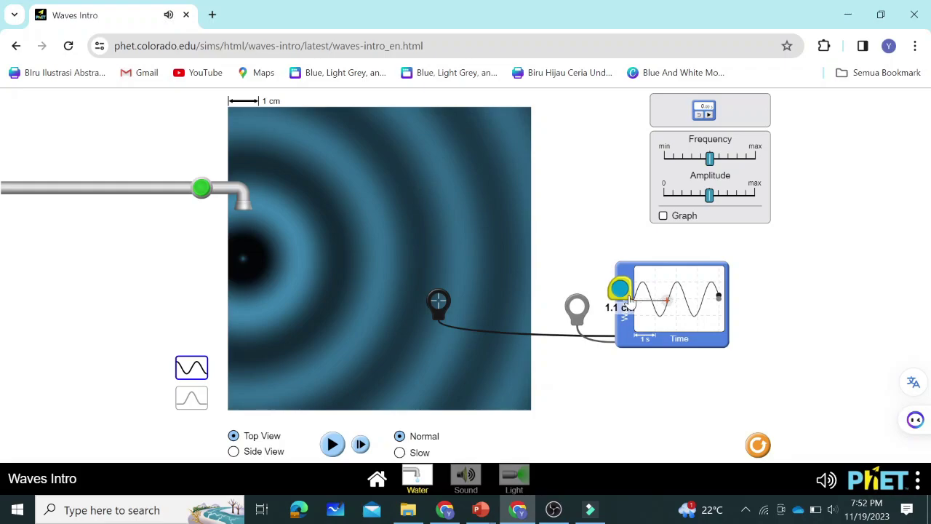
pyautogui.moveTo(629, 301); pyautogui.dragTo(628, 298)
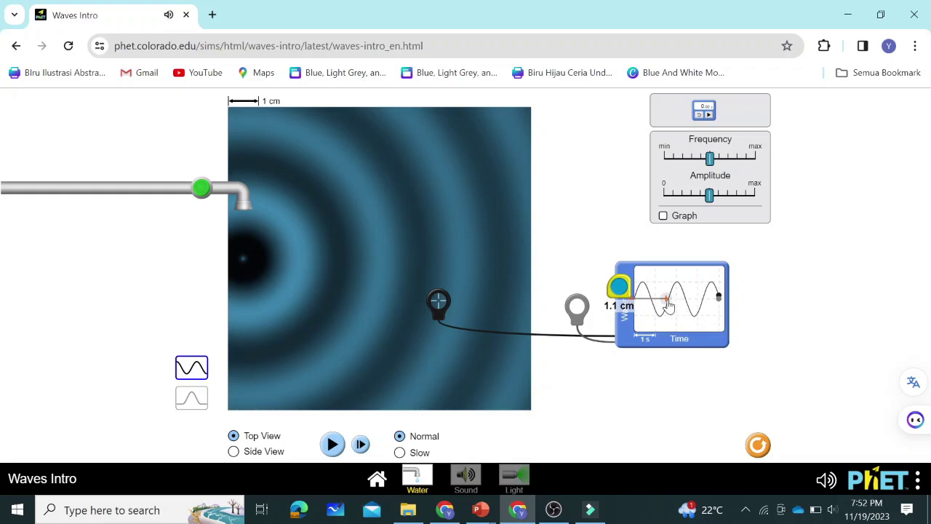
pyautogui.moveTo(620, 298); pyautogui.dragTo(623, 297)
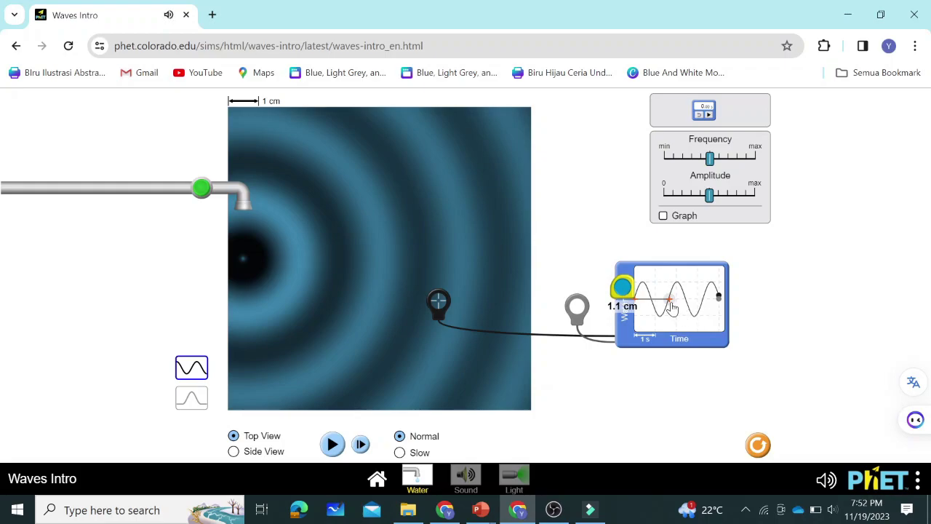
pyautogui.moveTo(622, 288); pyautogui.dragTo(623, 288)
# Place the stopwatch between the tank and the water level meter, and advance the paused simulation by two frames.
pyautogui.click(702, 117)
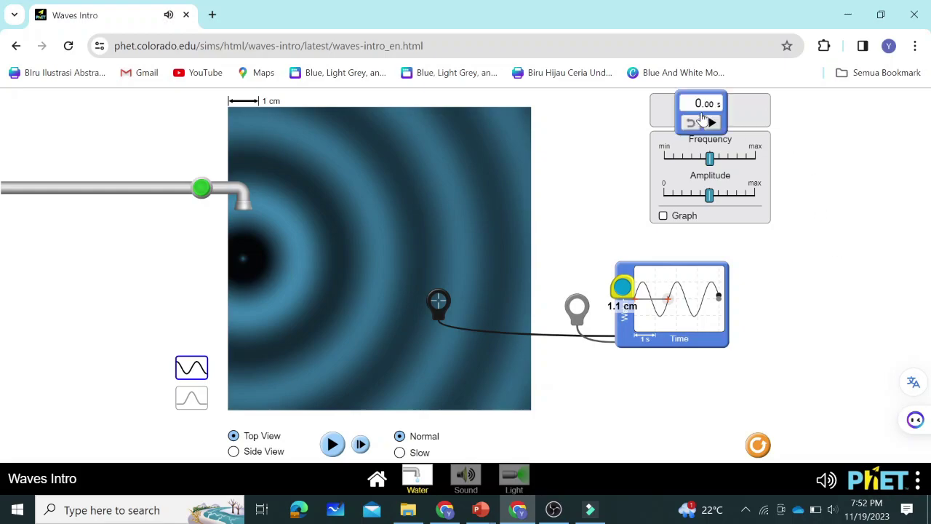
pyautogui.moveTo(702, 117); pyautogui.dragTo(571, 255)
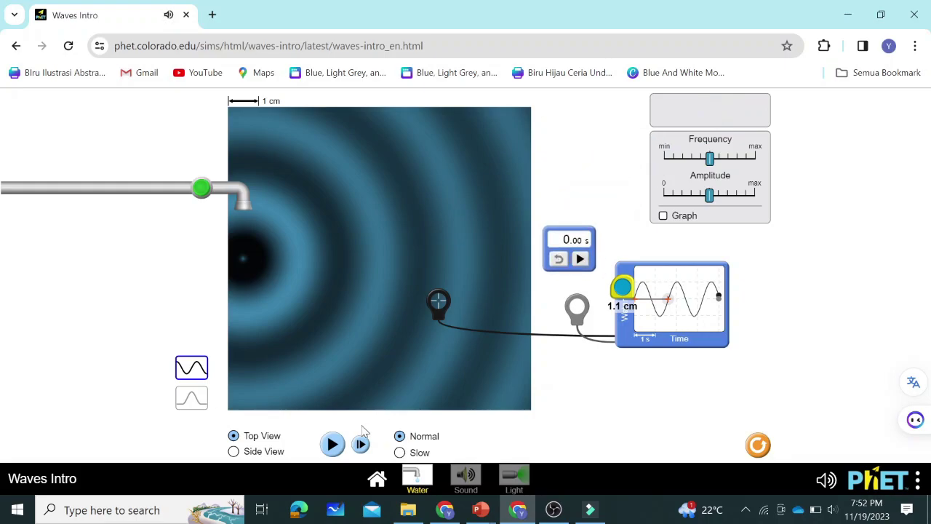
pyautogui.click(361, 447)
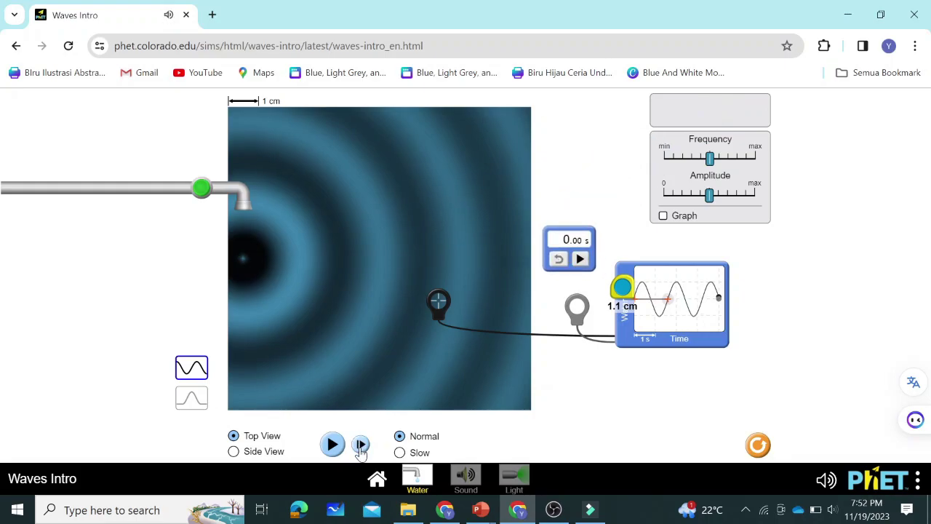
pyautogui.click(361, 446)
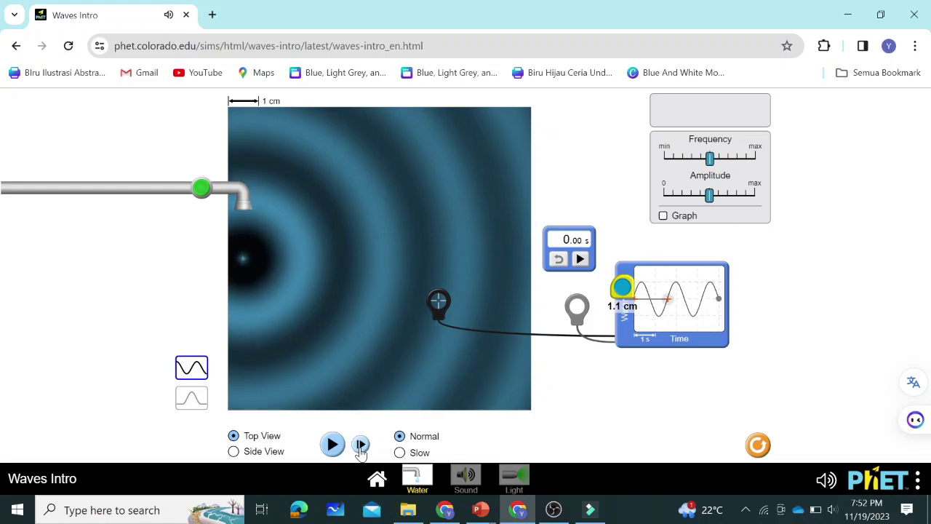
# Measure the wavelength on the water level graph from crest to crest and from trough to trough.
pyautogui.moveTo(623, 290); pyautogui.dragTo(632, 272)
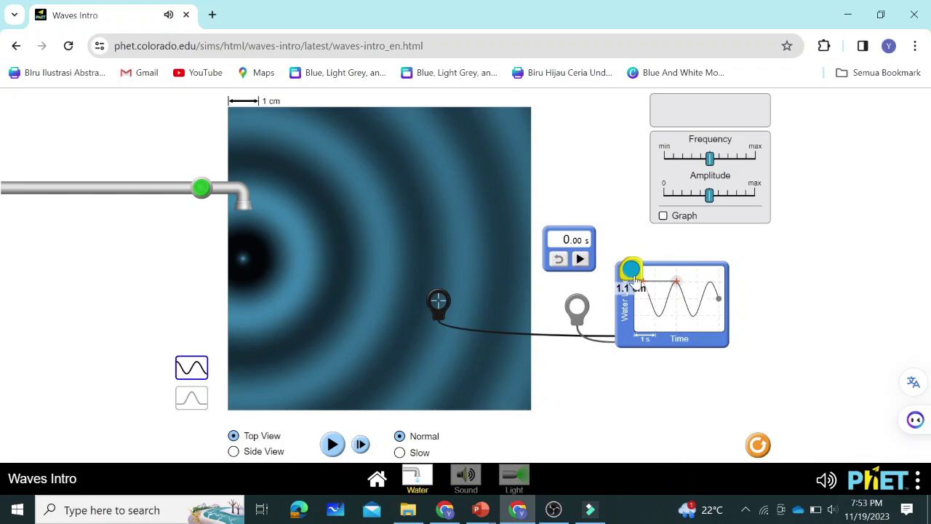
pyautogui.moveTo(633, 272)
pyautogui.mouseDown()
pyautogui.moveTo(631, 309)
pyautogui.moveTo(650, 308)
pyautogui.mouseUp()
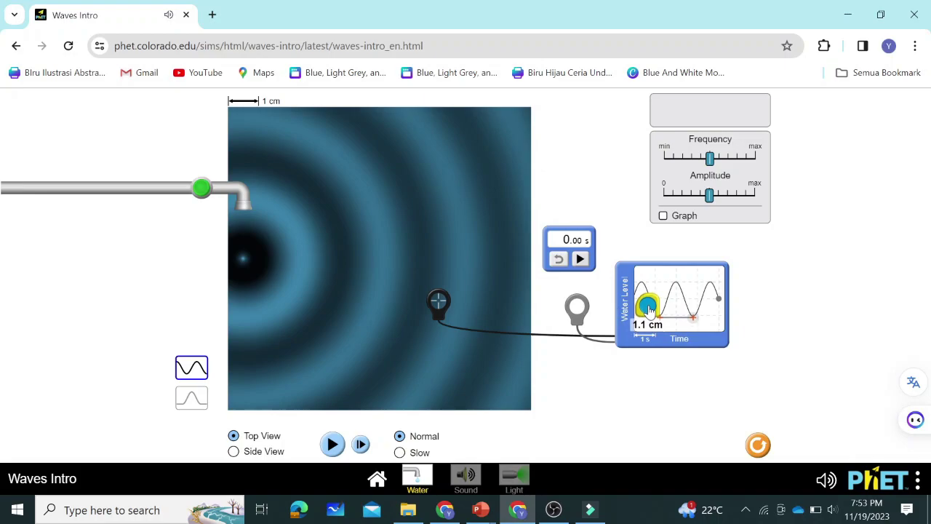
# Advance the paused simulation frame by frame until the graph trace ends at a trough.
pyautogui.click(361, 444)
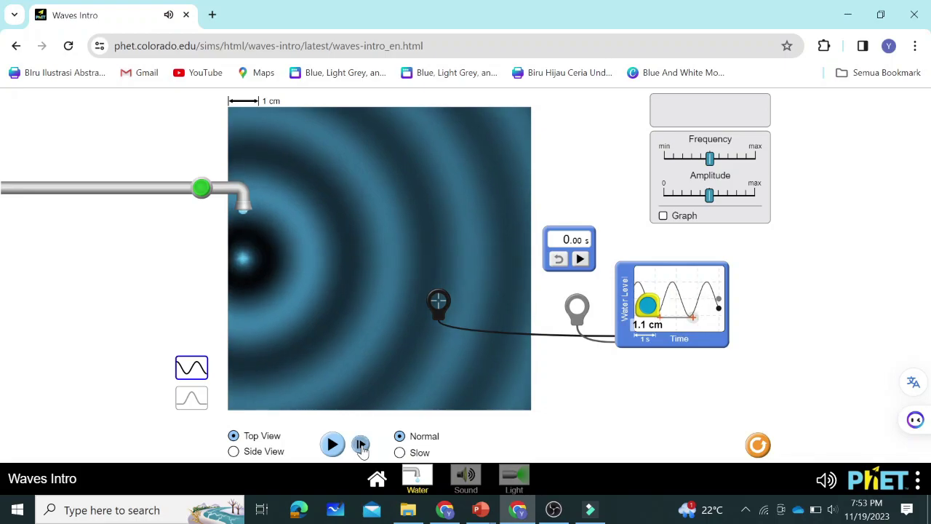
pyautogui.click(361, 445)
pyautogui.click(361, 444)
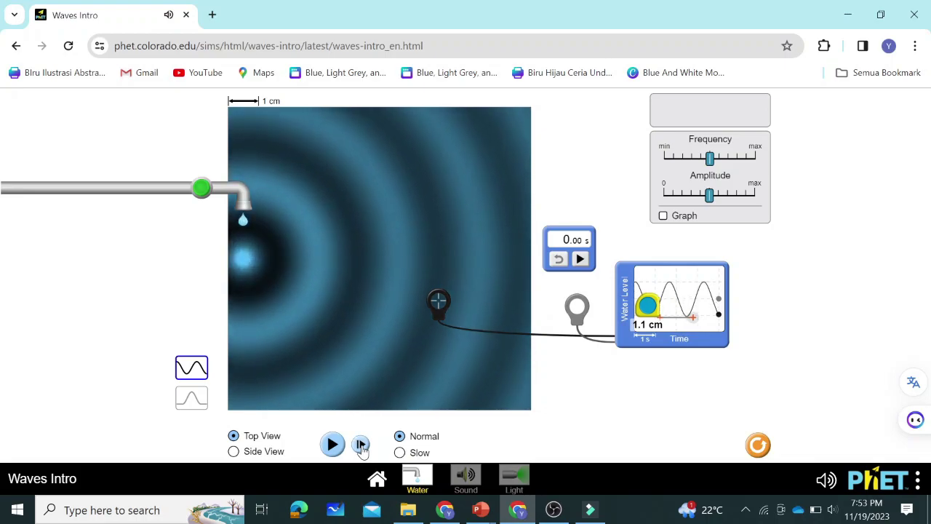
pyautogui.click(361, 445)
pyautogui.click(361, 444)
pyautogui.click(361, 445)
pyautogui.click(361, 444)
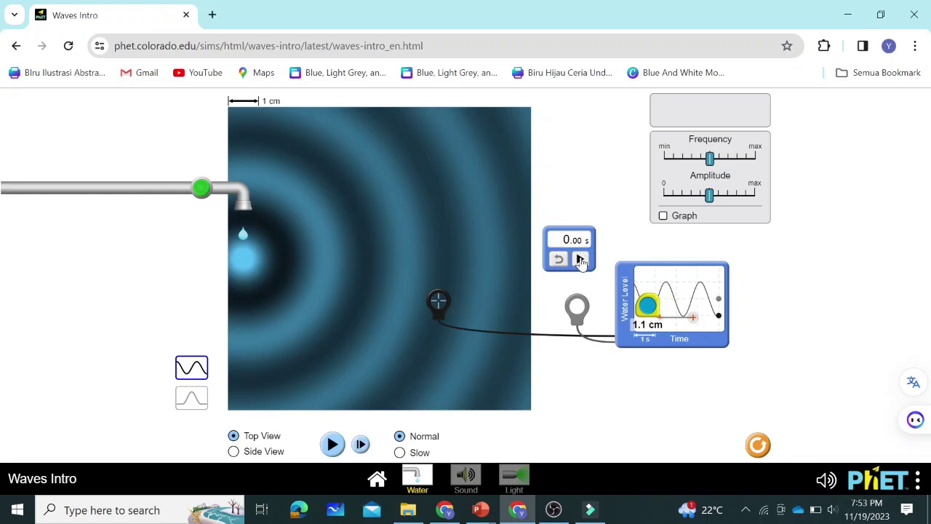
# Clear the tape off the graph, run the stopwatch by single frames to 1.62 s, and put the tape back across two neighbouring crests.
pyautogui.moveTo(648, 309); pyautogui.dragTo(572, 151)
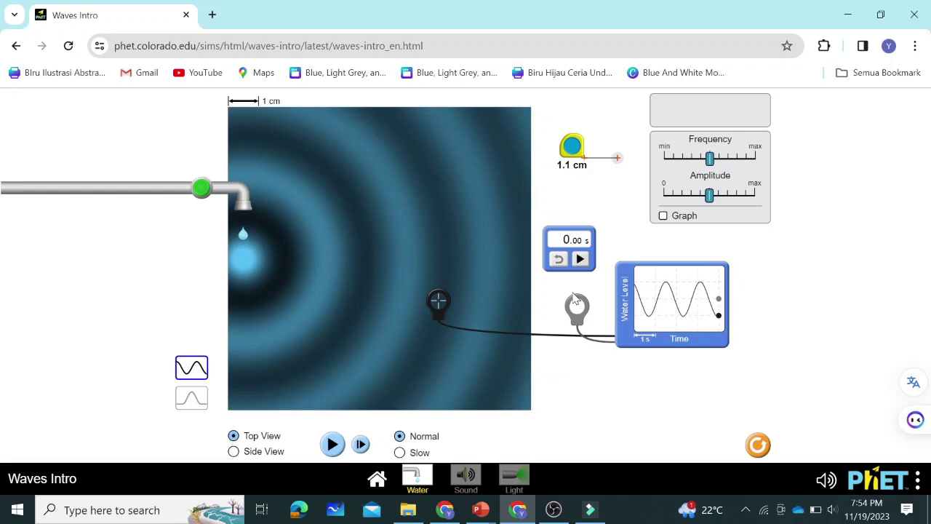
pyautogui.click(580, 260)
pyautogui.click(360, 445)
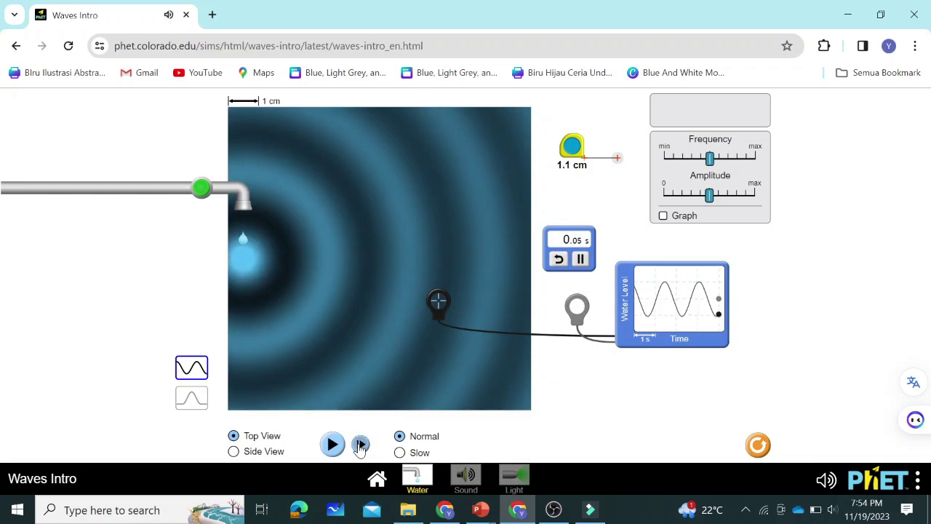
pyautogui.moveTo(360, 446); pyautogui.dragTo(360, 448)
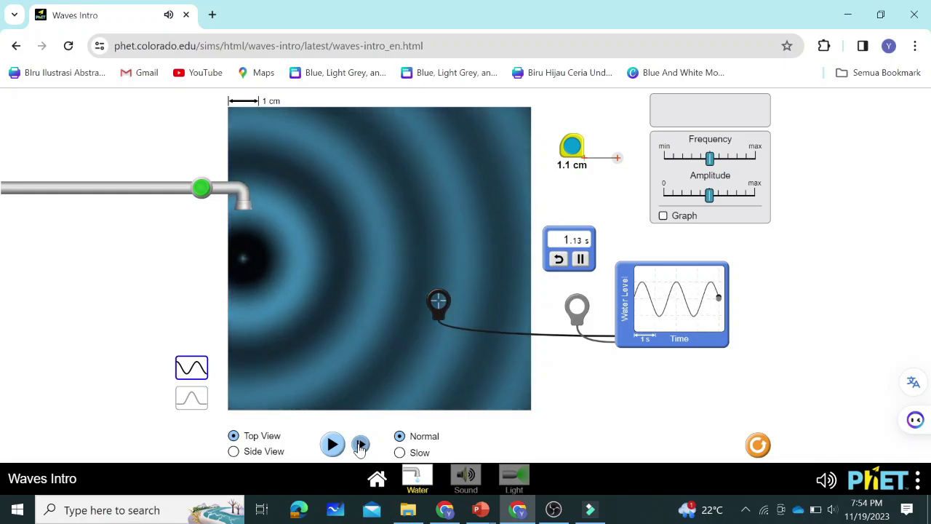
pyautogui.click(360, 444)
pyautogui.click(360, 444)
pyautogui.click(360, 444)
pyautogui.click(360, 445)
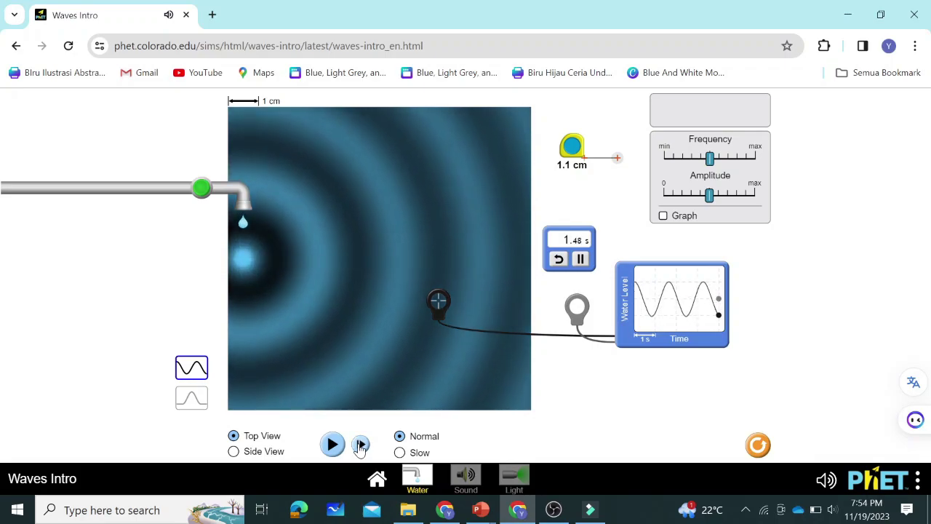
pyautogui.click(360, 445)
pyautogui.click(360, 445)
pyautogui.click(360, 445)
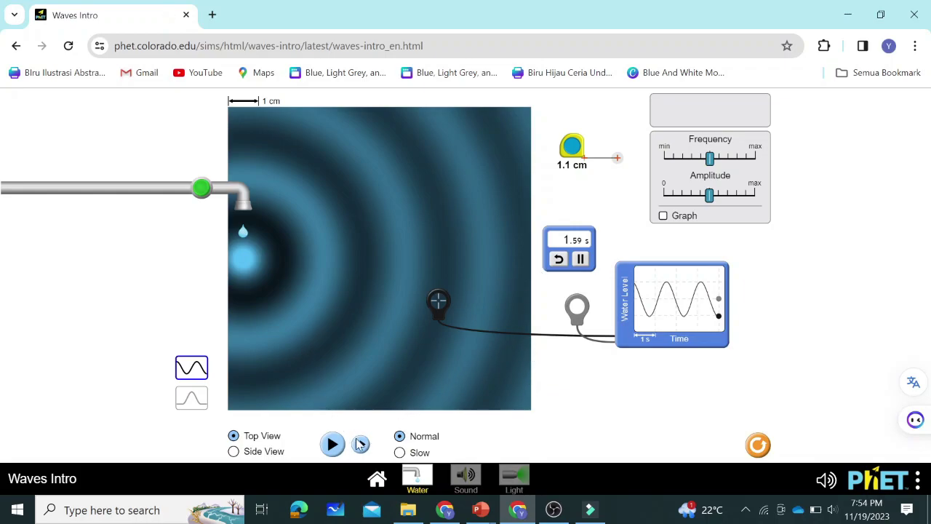
pyautogui.click(360, 445)
pyautogui.moveTo(572, 148); pyautogui.dragTo(657, 271)
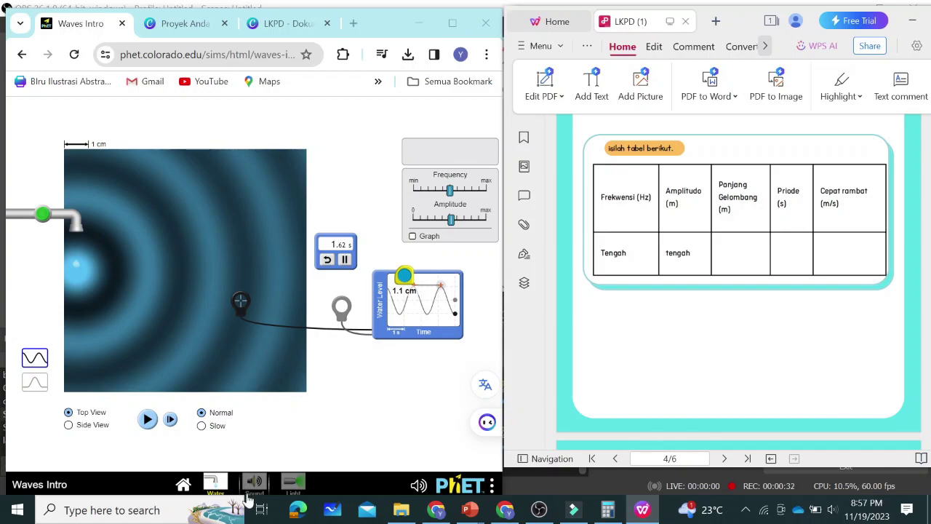
# Switch to Calculator, clear the old result, and multiply 1.1 by 0.01 to convert the wavelength to metres.
pyautogui.click(606, 511)
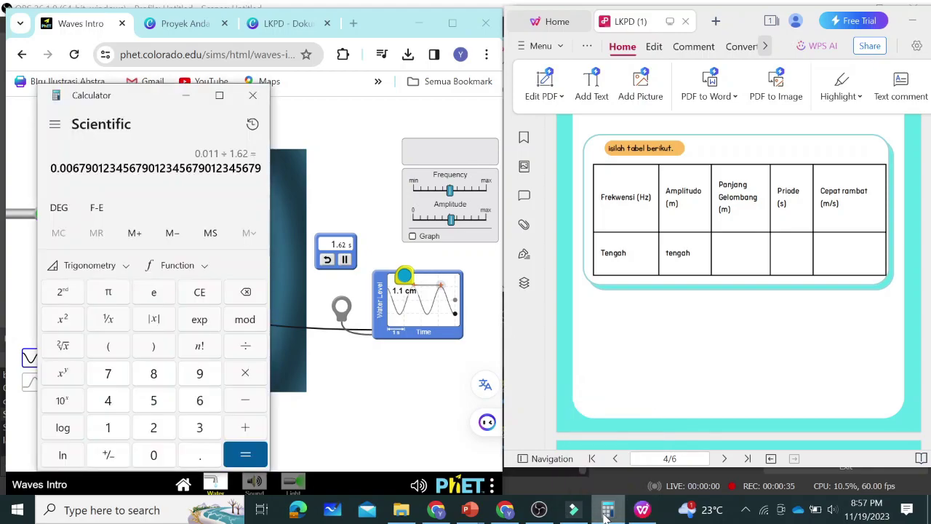
pyautogui.click(199, 293)
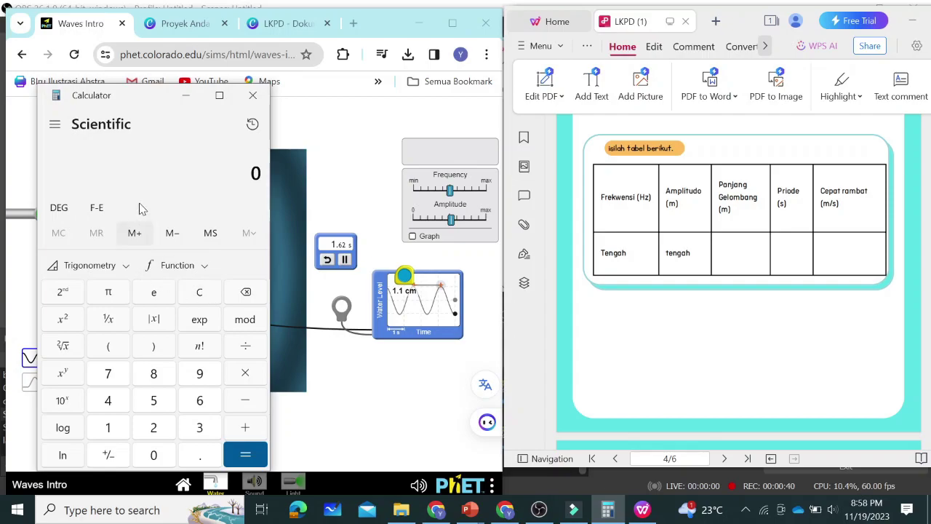
pyautogui.moveTo(155, 99); pyautogui.dragTo(127, 94)
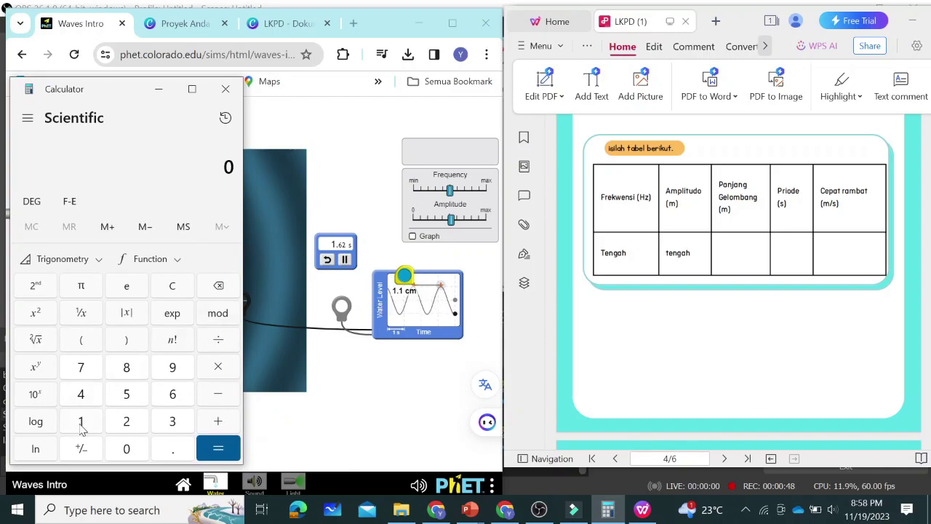
pyautogui.click(81, 422)
pyautogui.click(177, 458)
pyautogui.click(83, 424)
pyautogui.click(220, 369)
pyautogui.click(173, 449)
pyautogui.click(126, 450)
pyautogui.click(83, 424)
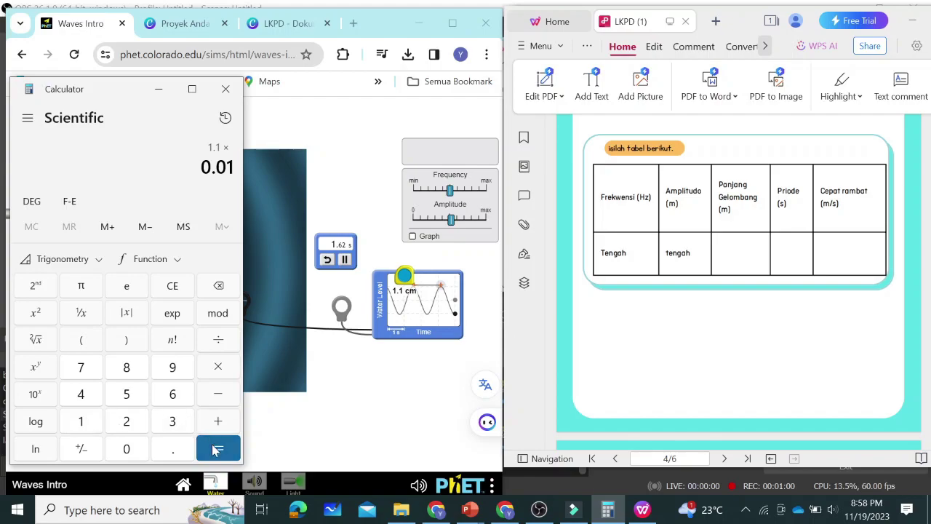
pyautogui.click(216, 449)
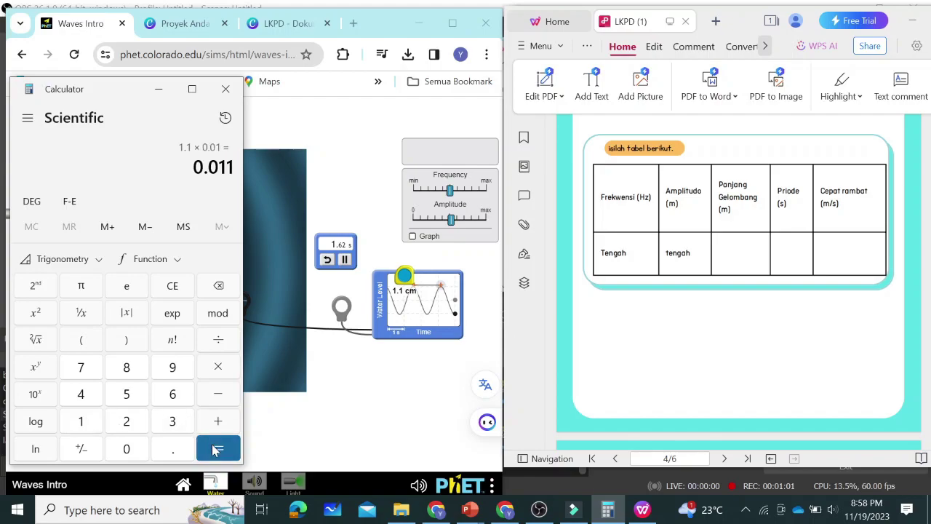
# Divide the wavelength in metres by the 1.62 s period to compute the wave speed.
pyautogui.click(217, 341)
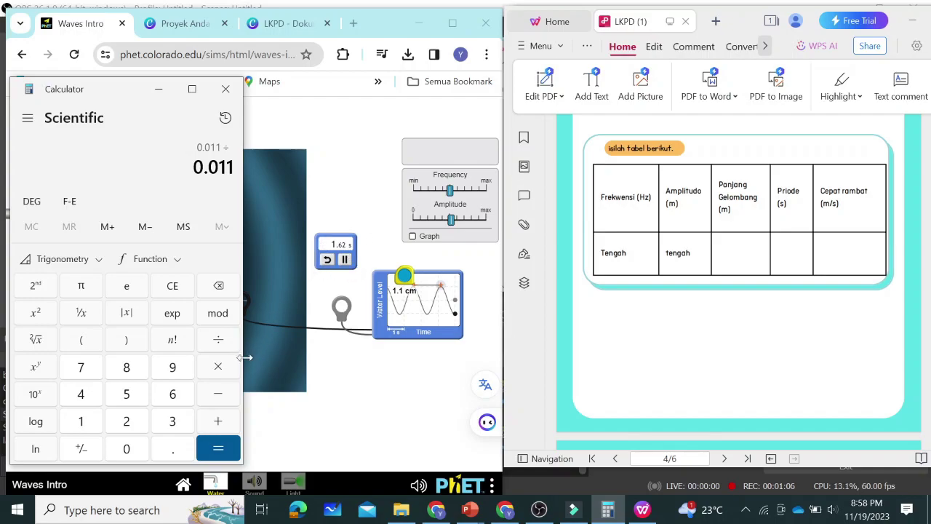
pyautogui.click(80, 424)
pyautogui.click(172, 450)
pyautogui.click(173, 394)
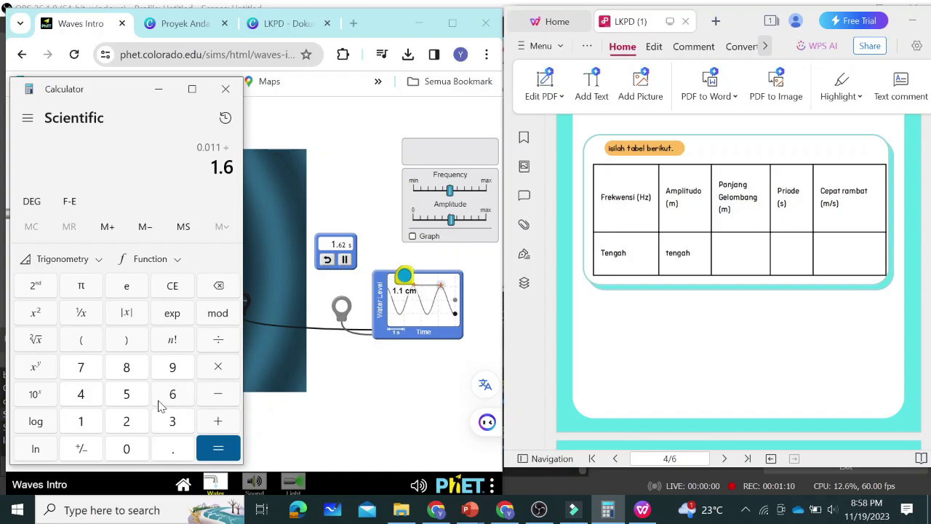
pyautogui.click(127, 424)
pyautogui.click(220, 449)
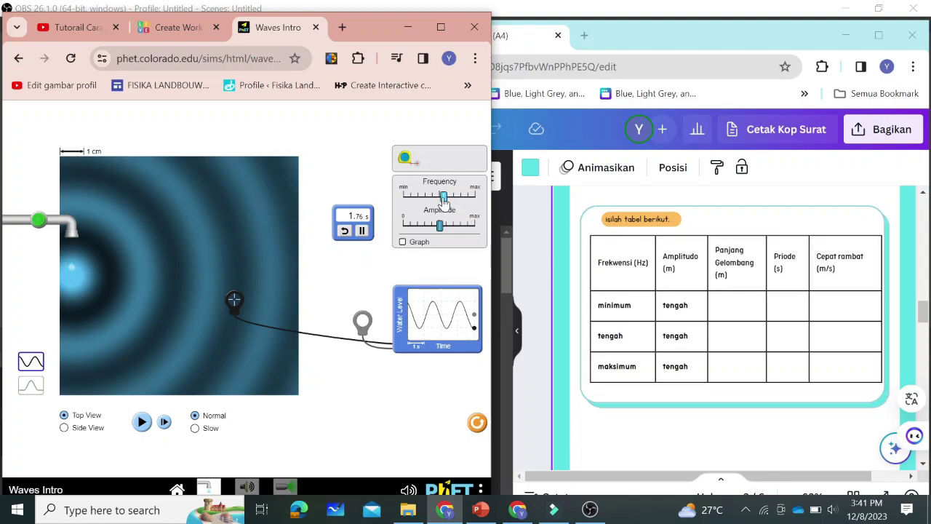
# Set the water wave frequency to minimum, place the measuring tape below the stopwatch, and raise the frequency to maximum.
pyautogui.moveTo(444, 199); pyautogui.dragTo(405, 201)
pyautogui.moveTo(405, 159); pyautogui.dragTo(370, 279)
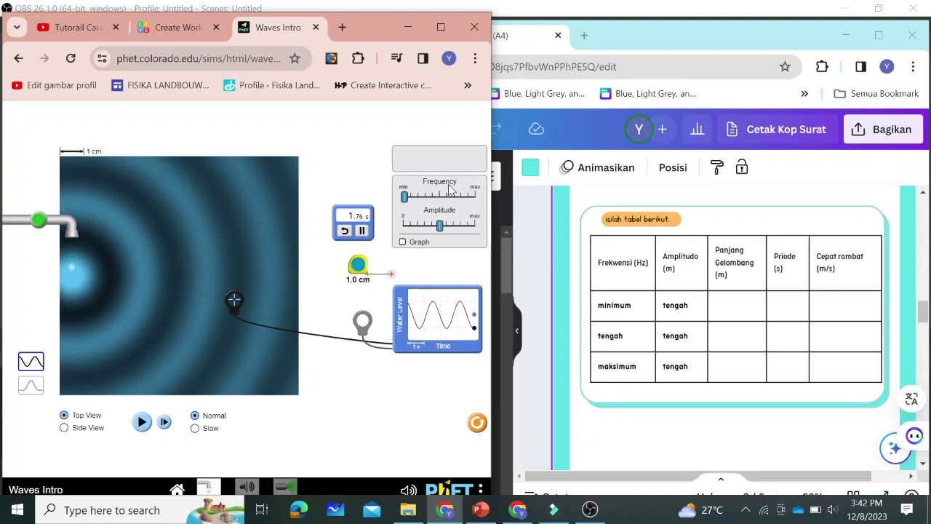
pyautogui.moveTo(405, 203); pyautogui.dragTo(476, 199)
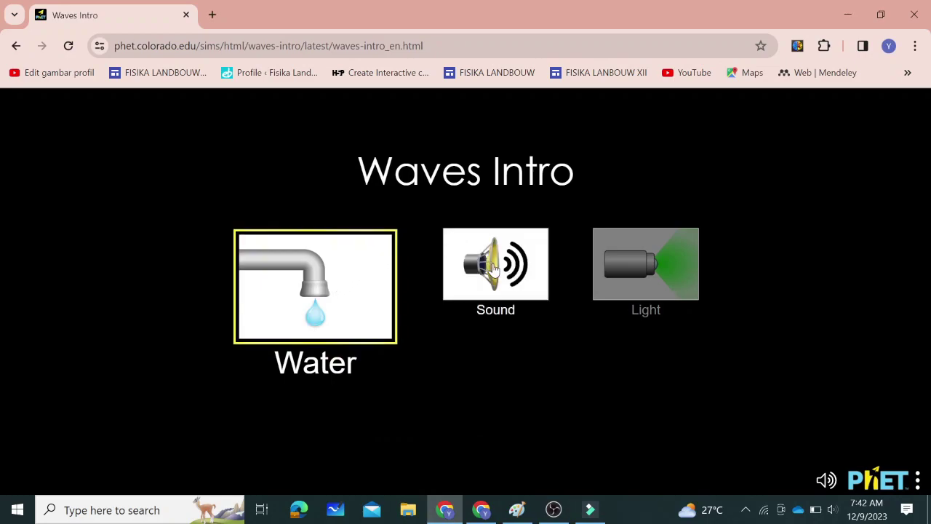
# Open the Sound simulation, compare its wave and particle displays, and show both together in side view.
pyautogui.click(494, 269)
pyautogui.click(492, 267)
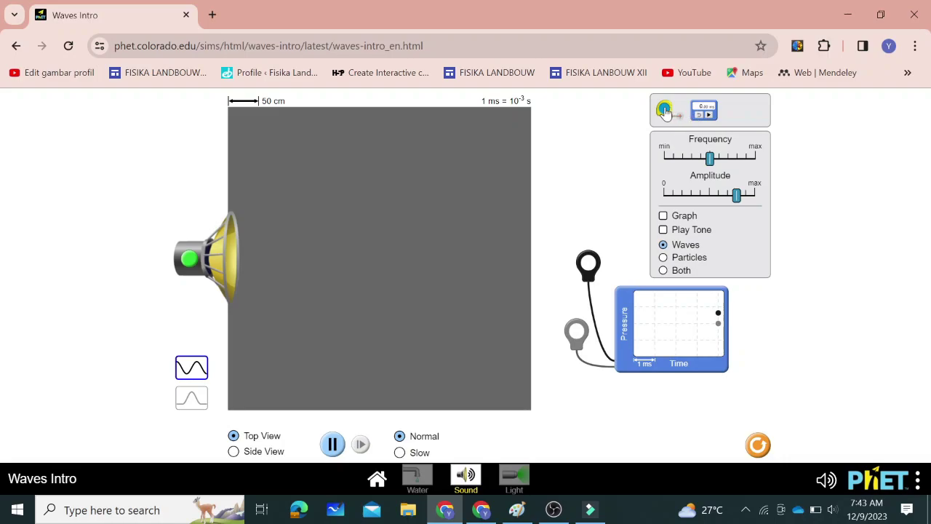
pyautogui.click(664, 245)
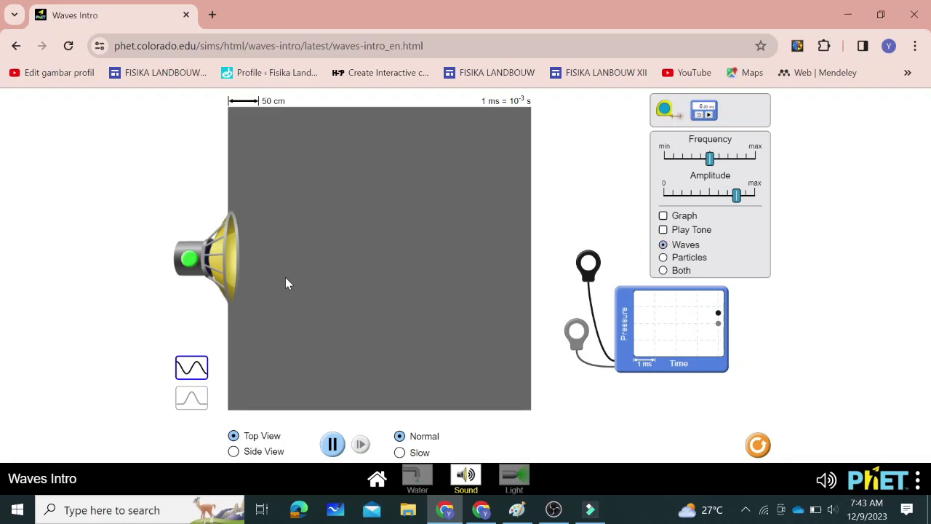
pyautogui.click(663, 257)
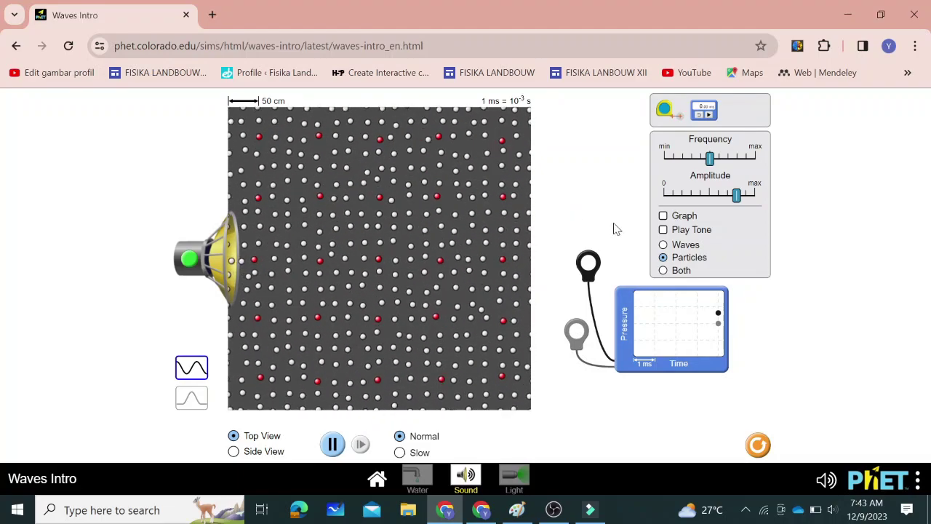
pyautogui.click(664, 271)
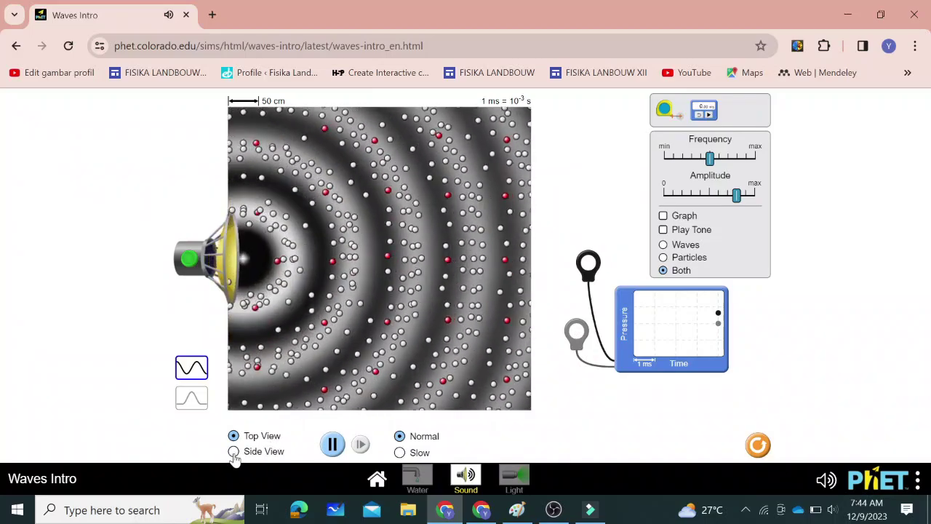
pyautogui.click(234, 452)
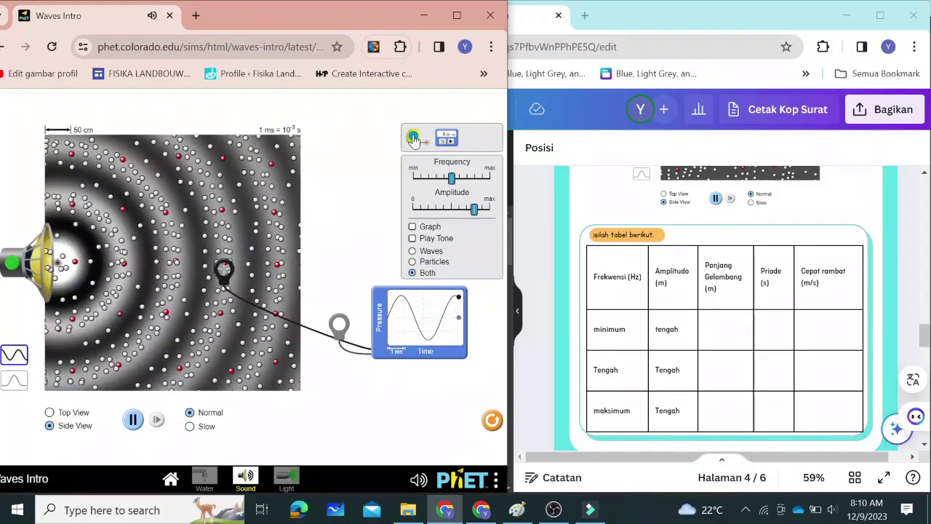
# Place the measuring tape beside the sound wave area and set the amplitude to the middle, leaving the simulation paused.
pyautogui.moveTo(413, 139); pyautogui.dragTo(350, 252)
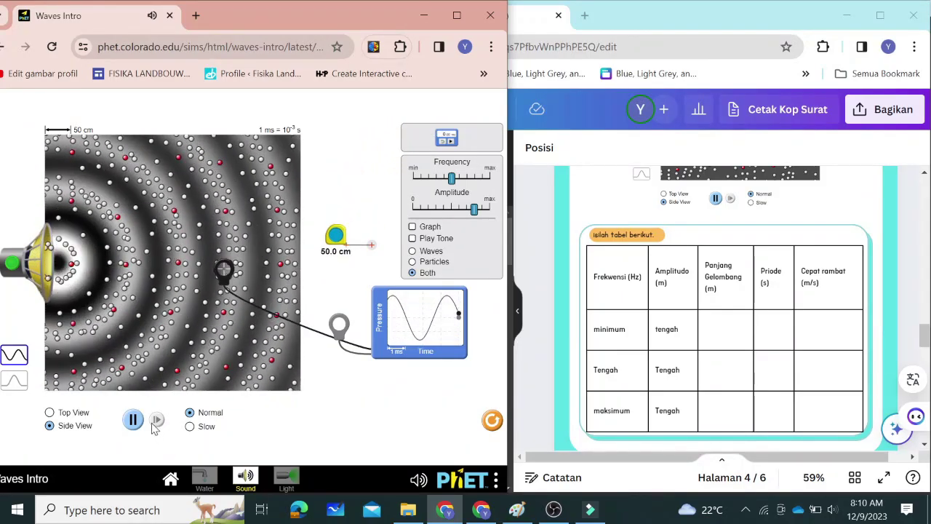
pyautogui.click(134, 420)
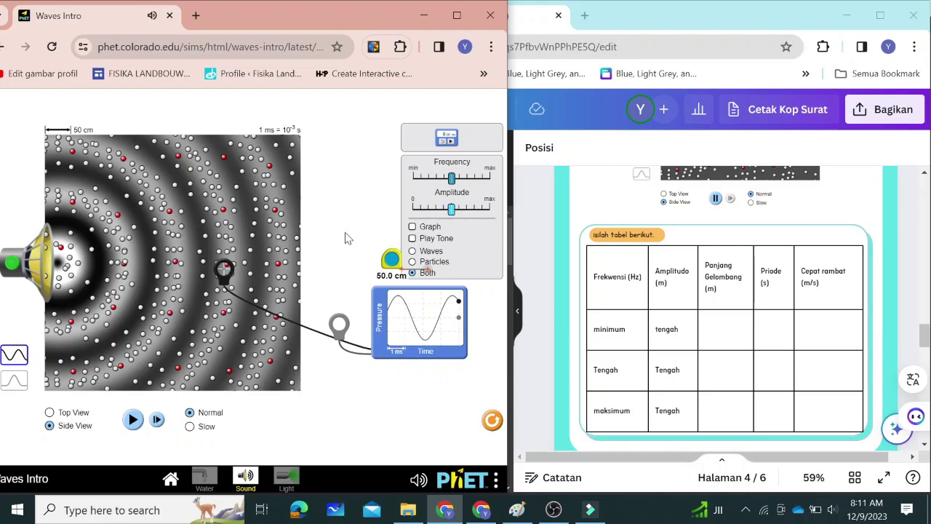
pyautogui.click(132, 425)
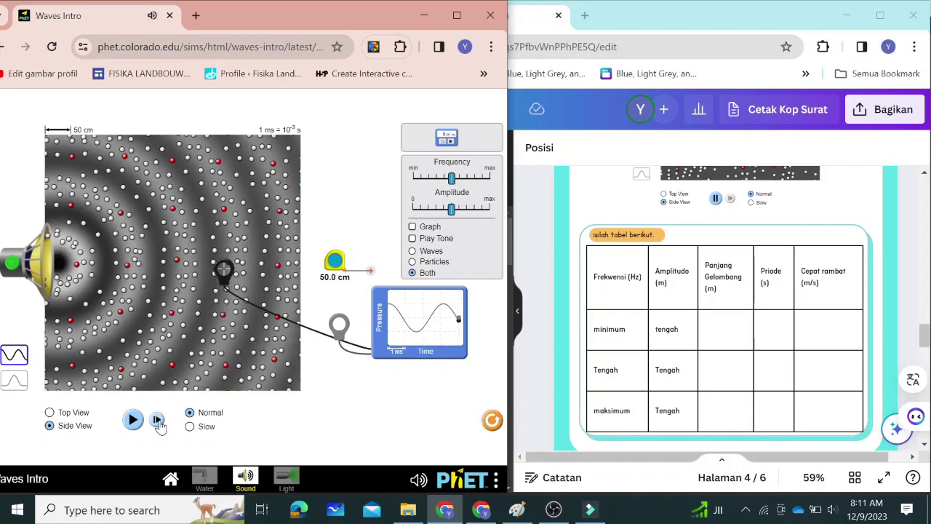
# Advance the paused sound wave by single frames and stretch the measuring tape across two neighbouring troughs on the pressure graph.
pyautogui.click(157, 421)
pyautogui.click(158, 421)
pyautogui.click(158, 422)
pyautogui.click(158, 422)
pyautogui.click(158, 421)
pyautogui.click(158, 422)
pyautogui.click(158, 421)
pyautogui.click(158, 421)
pyautogui.click(158, 421)
pyautogui.click(158, 421)
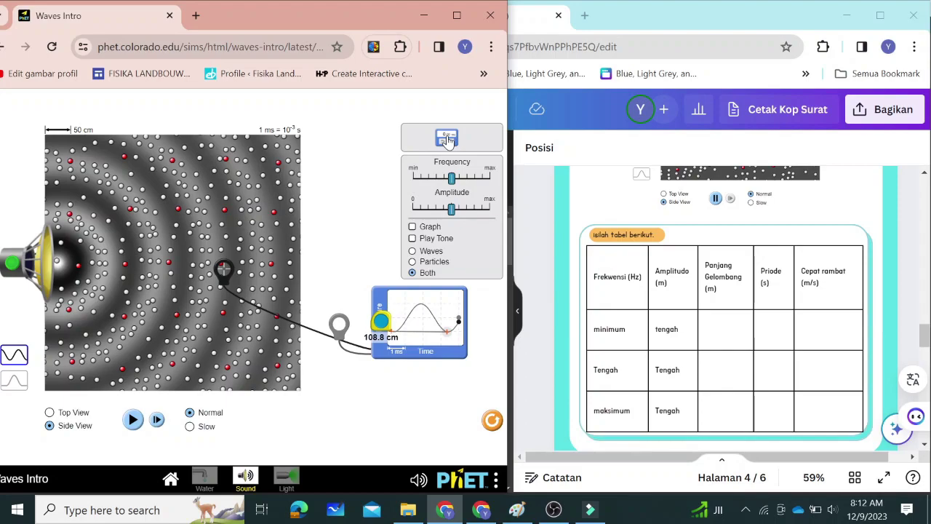
# Place the stopwatch above the pressure graph and move the measuring tape off the graph to above the stopwatch.
pyautogui.moveTo(449, 140); pyautogui.dragTo(346, 233)
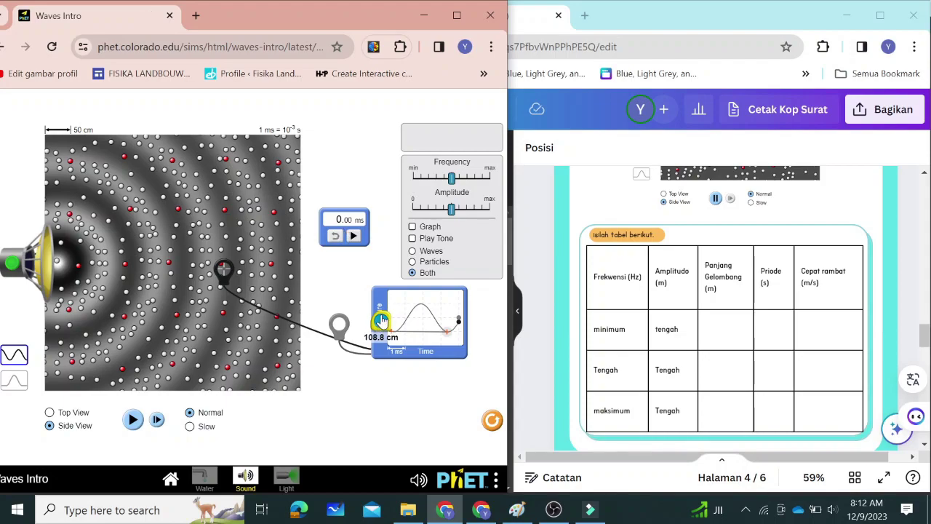
pyautogui.moveTo(380, 321); pyautogui.dragTo(344, 140)
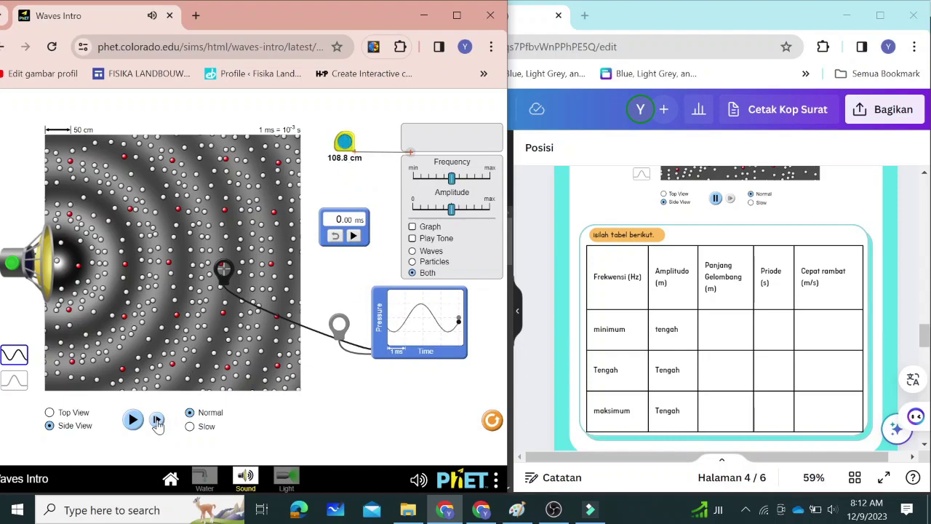
# Advance the sound wave by single frames until the pressure trace reaches a trough at the probe.
pyautogui.click(157, 422)
pyautogui.click(157, 422)
pyautogui.click(158, 422)
pyautogui.click(157, 422)
pyautogui.click(158, 422)
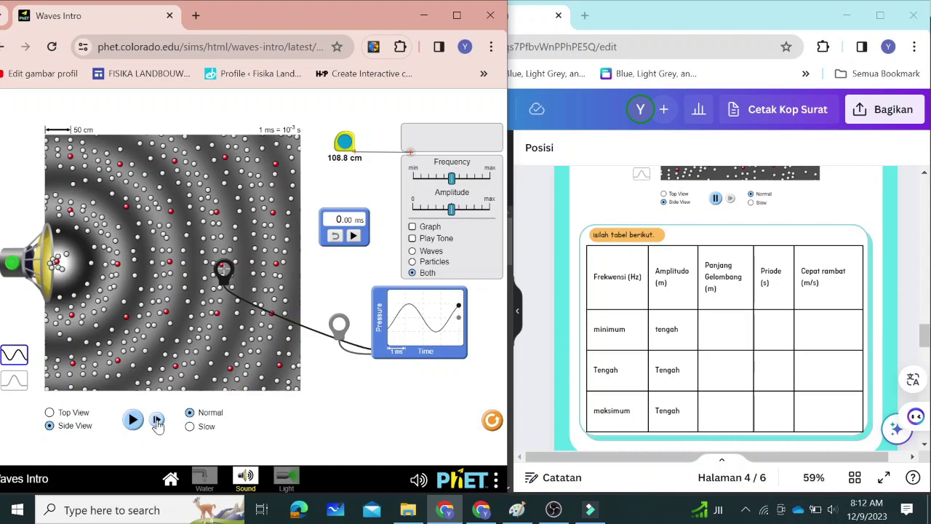
pyautogui.click(158, 422)
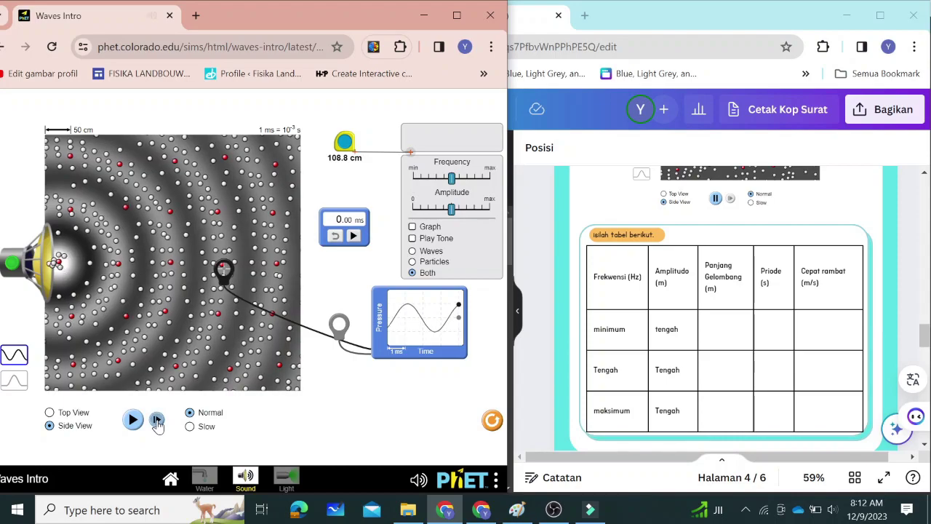
pyautogui.click(158, 422)
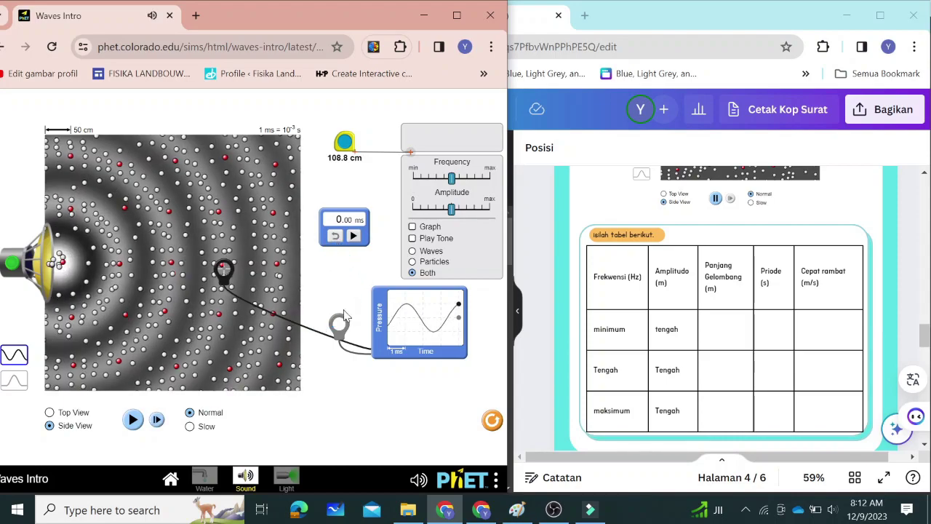
pyautogui.click(157, 422)
pyautogui.click(157, 422)
pyautogui.click(157, 422)
pyautogui.click(158, 421)
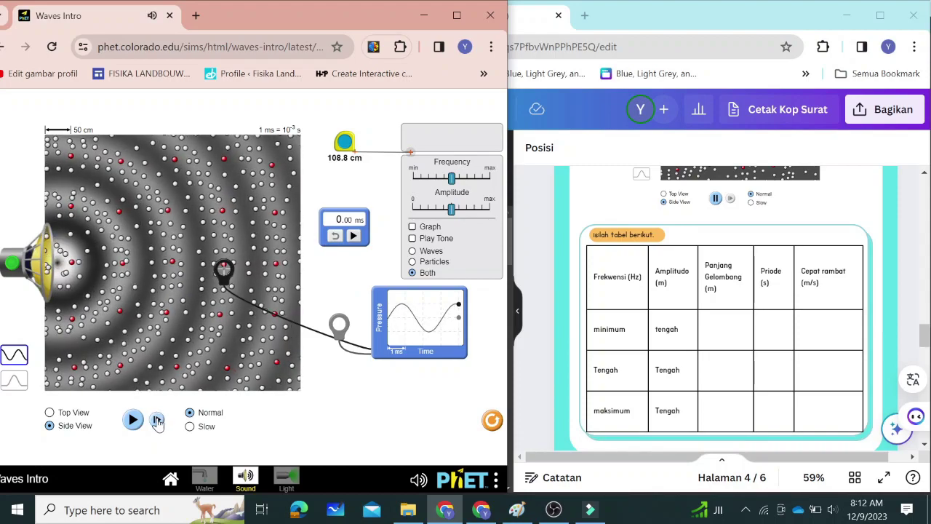
pyautogui.click(157, 422)
pyautogui.click(157, 422)
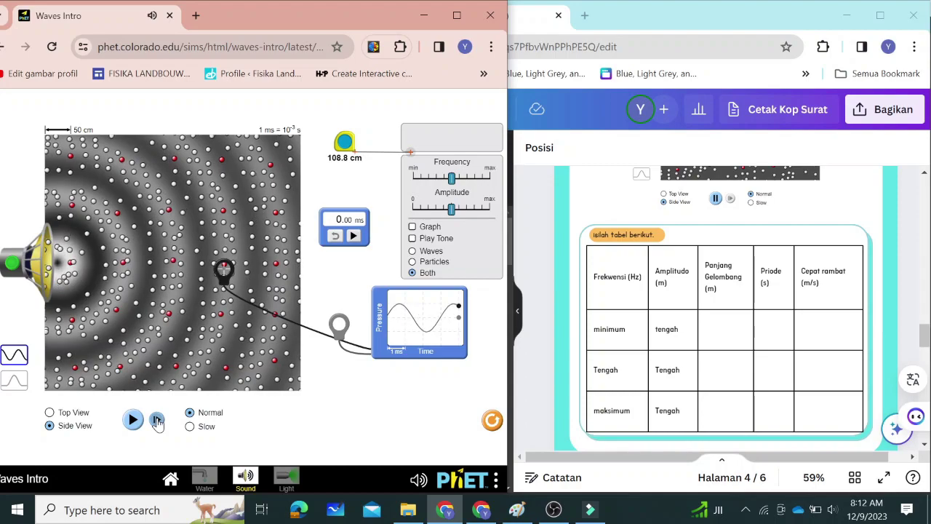
pyautogui.click(158, 422)
pyautogui.click(157, 422)
pyautogui.click(157, 422)
pyautogui.click(157, 422)
pyautogui.click(157, 422)
pyautogui.click(157, 422)
pyautogui.click(157, 422)
pyautogui.click(157, 422)
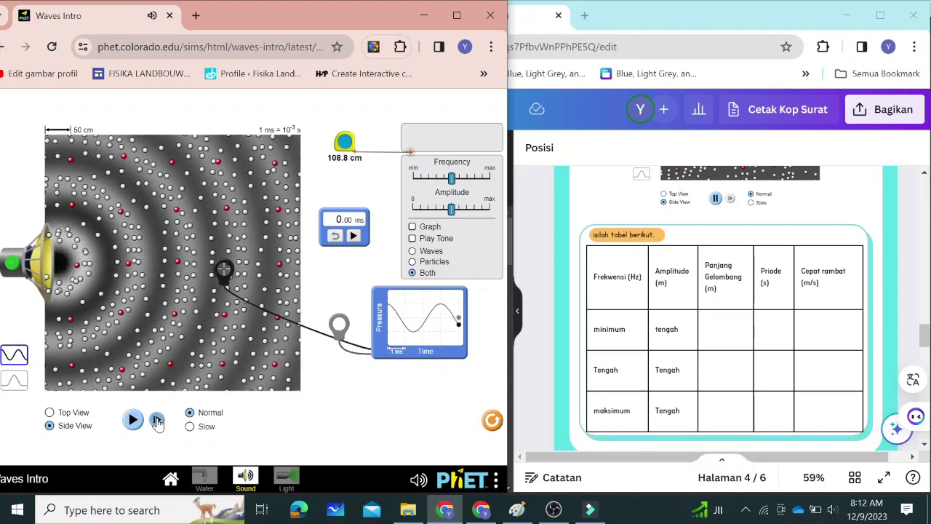
pyautogui.click(157, 422)
pyautogui.click(157, 422)
pyautogui.click(158, 422)
pyautogui.click(157, 422)
pyautogui.click(158, 422)
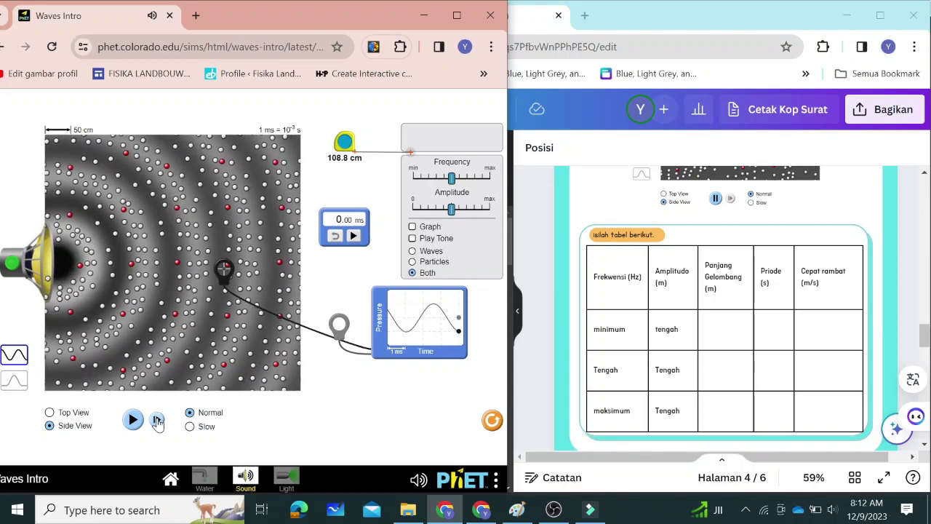
pyautogui.click(157, 422)
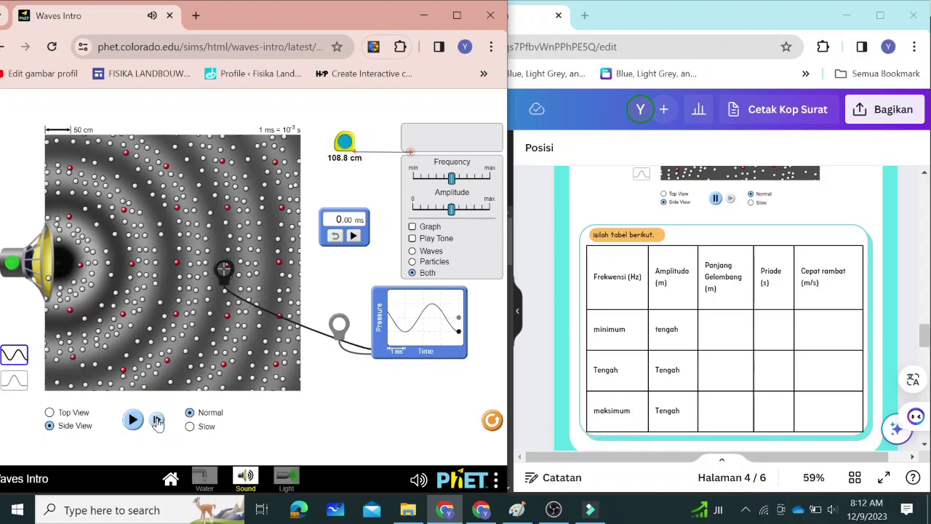
pyautogui.click(157, 422)
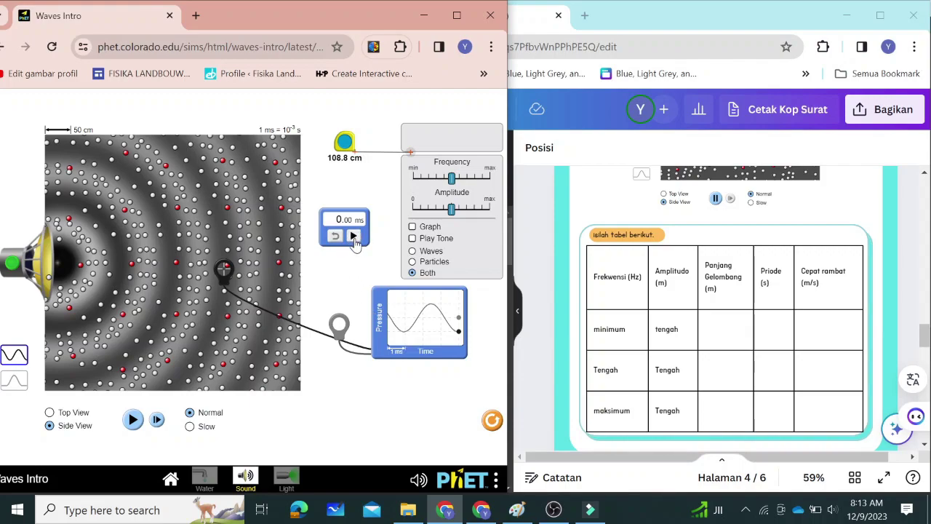
# Run the stopwatch by single frames to the next pressure trough at 3.06 ms, and put the tape back across two neighbouring troughs.
pyautogui.click(354, 237)
pyautogui.click(156, 420)
pyautogui.click(157, 421)
pyautogui.click(156, 421)
pyautogui.click(156, 421)
pyautogui.click(156, 420)
pyautogui.click(156, 421)
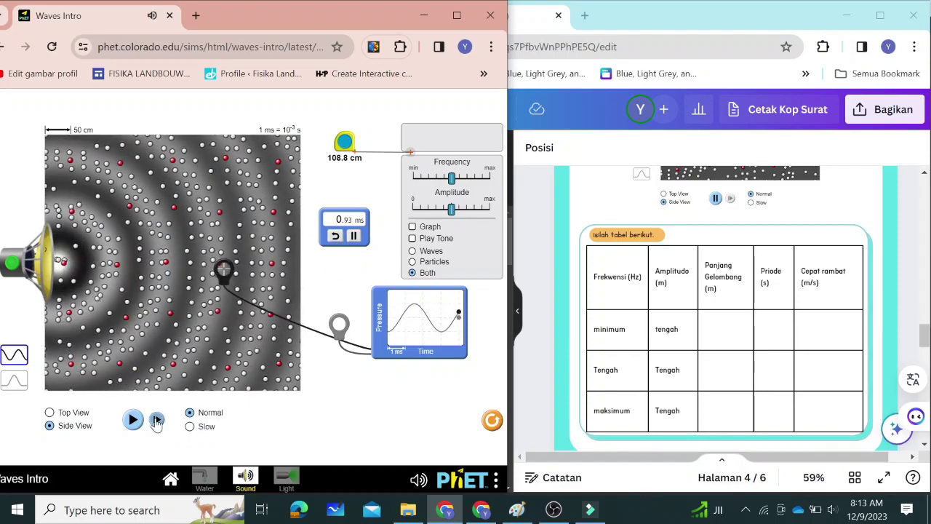
pyautogui.click(156, 421)
pyautogui.click(157, 421)
pyautogui.click(156, 421)
pyautogui.click(156, 420)
pyautogui.click(156, 420)
pyautogui.click(156, 421)
pyautogui.click(157, 420)
pyautogui.click(157, 420)
pyautogui.click(157, 420)
pyautogui.click(156, 420)
pyautogui.click(157, 420)
pyautogui.click(156, 420)
pyautogui.click(156, 421)
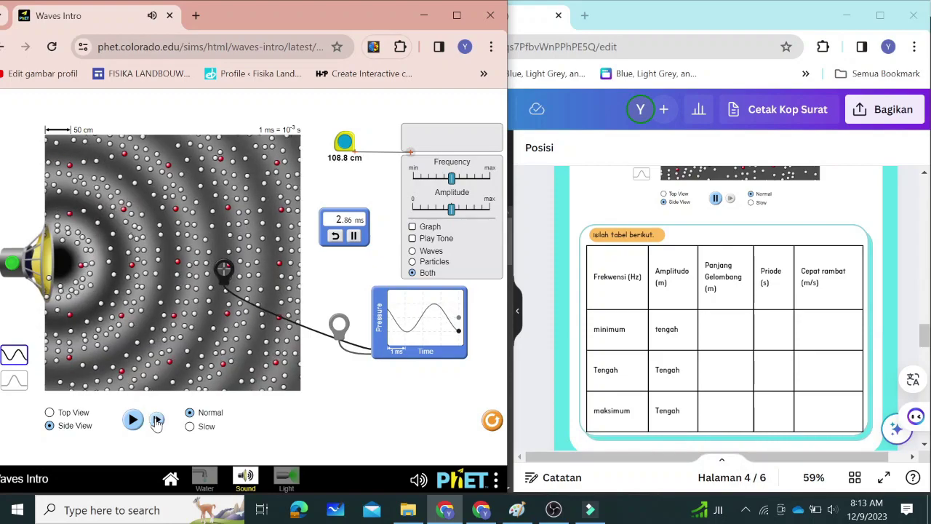
pyautogui.click(156, 421)
pyautogui.click(156, 420)
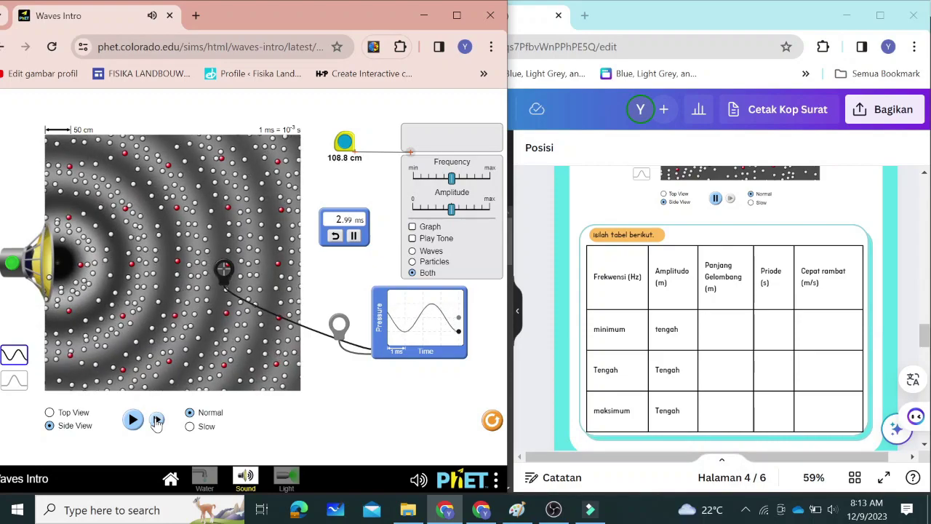
pyautogui.click(156, 420)
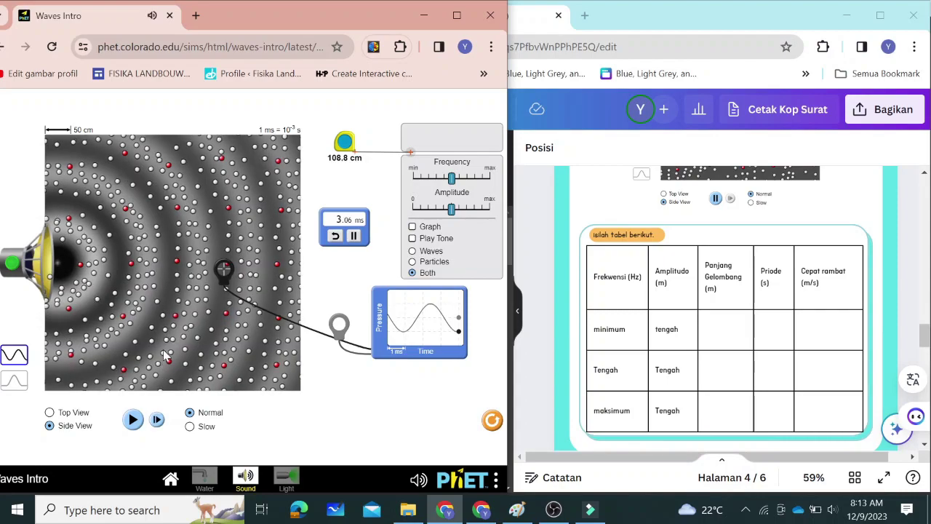
pyautogui.moveTo(347, 161); pyautogui.dragTo(394, 326)
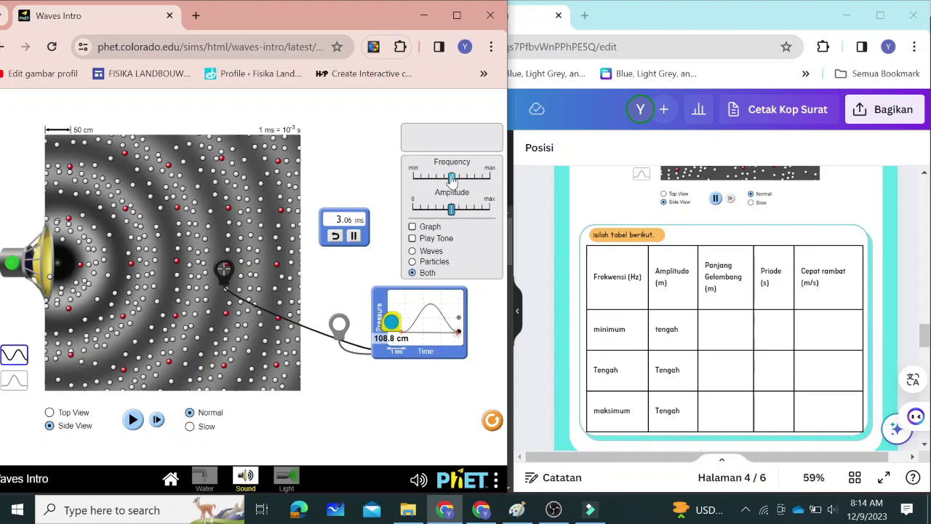
# Set the sound wave frequency to minimum.
pyautogui.moveTo(451, 180); pyautogui.dragTo(412, 180)
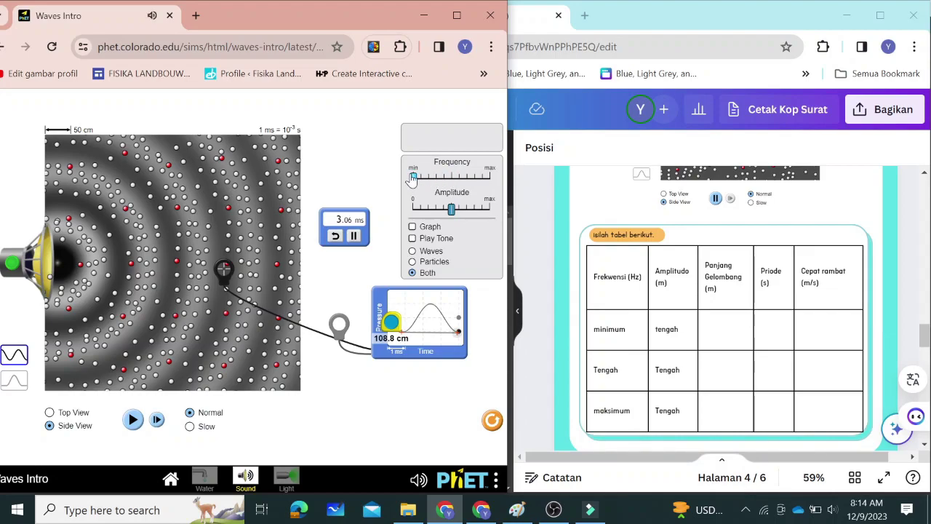